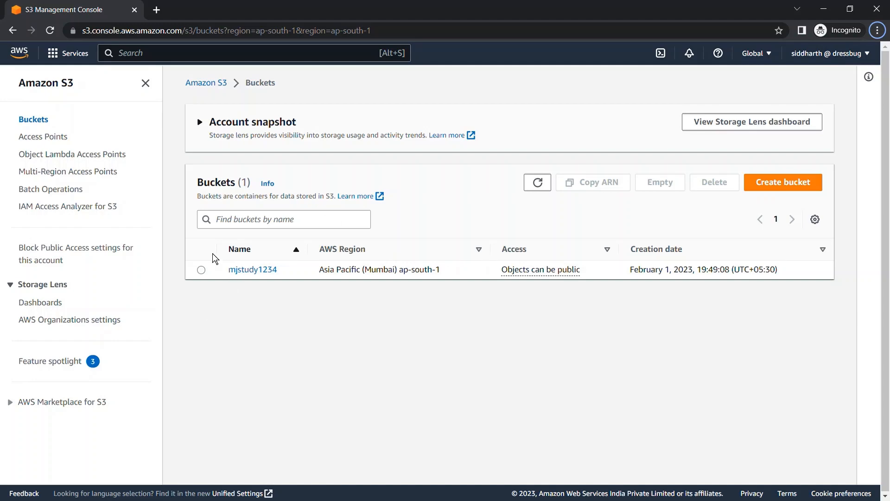
Upload Amazon-EC2-Auto-Scaling.jpg to the mjstudy1234 bucket and close the upload status page
click(246, 273)
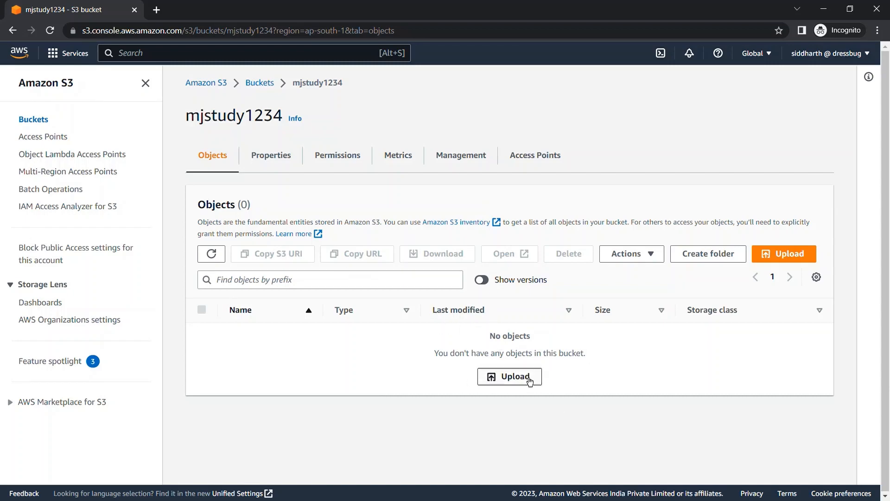
click(530, 379)
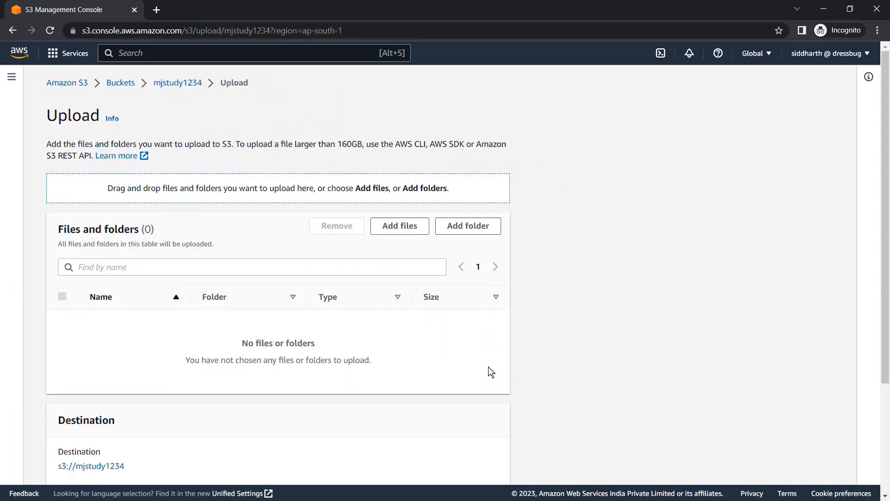
click(420, 232)
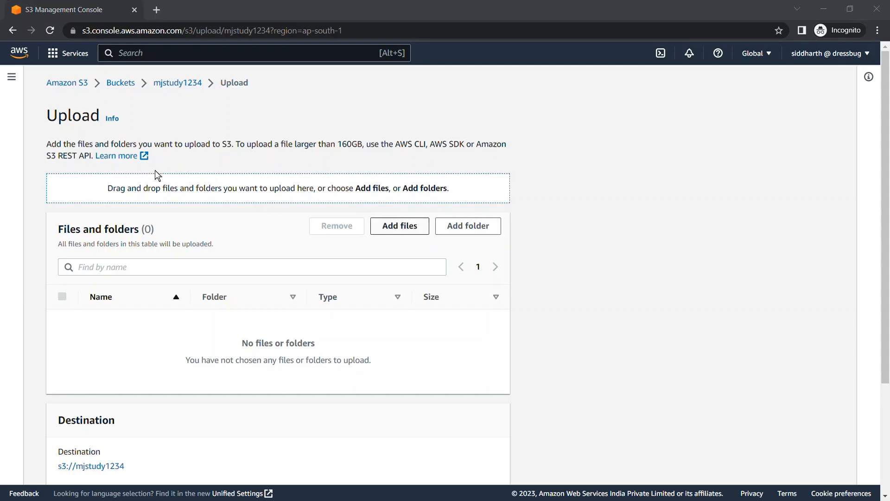
click(334, 264)
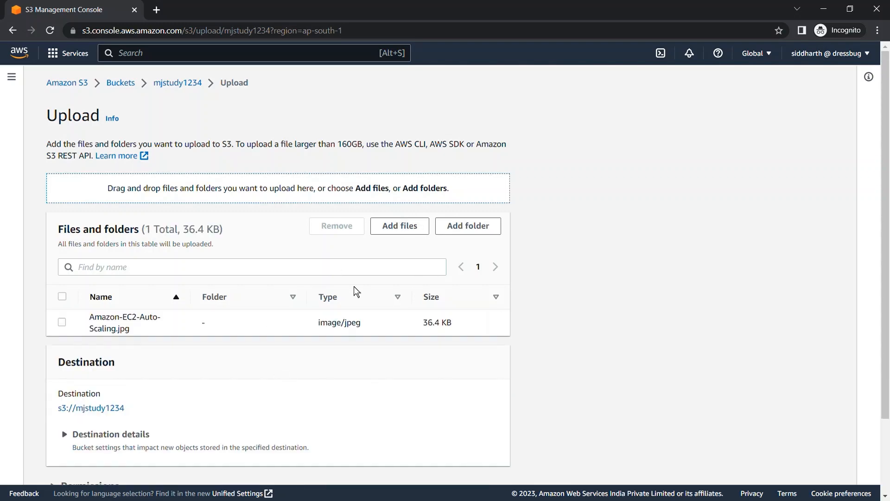
scroll(526, 364, down, 2)
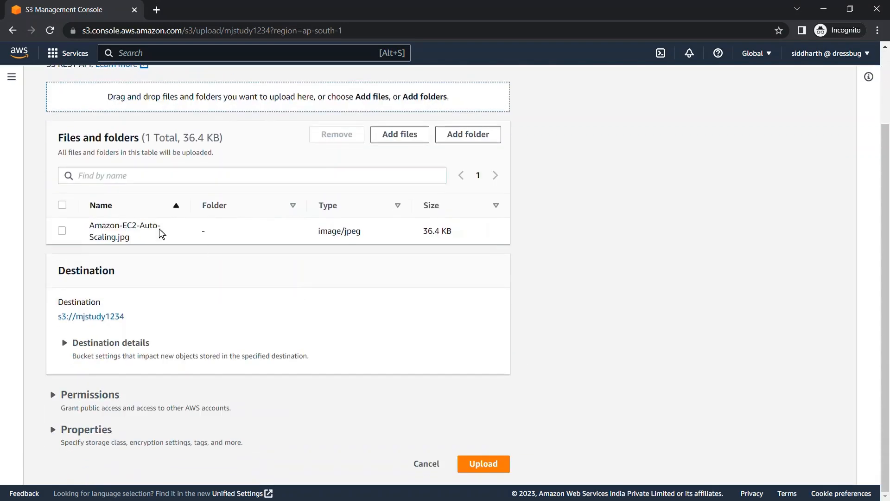
click(492, 473)
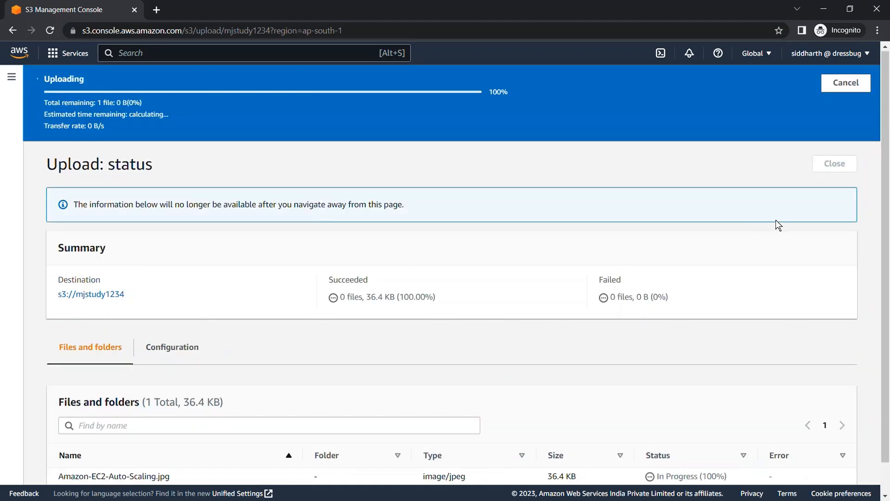
click(843, 123)
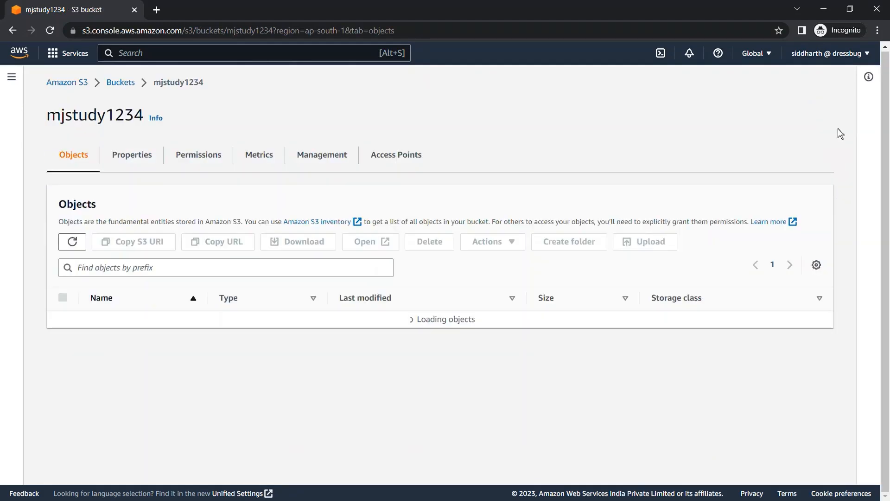
Enable Bucket Versioning in the mjstudy1234 bucket's properties and save the change
click(119, 169)
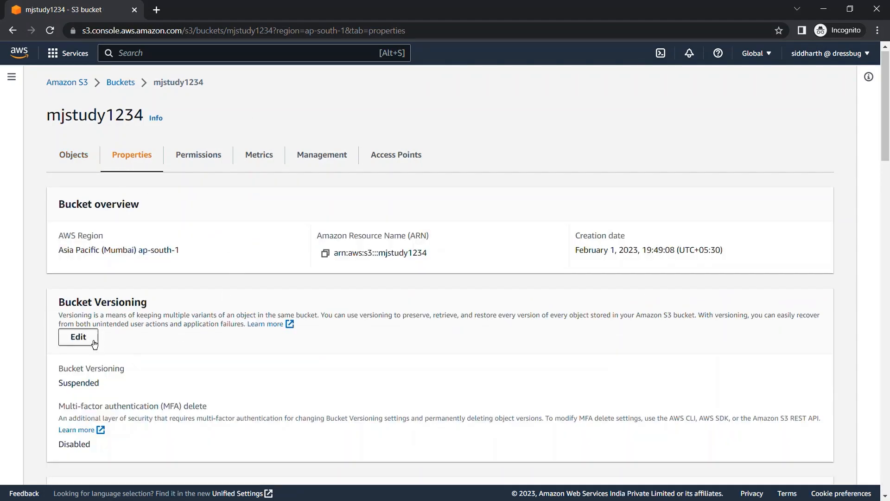
click(78, 337)
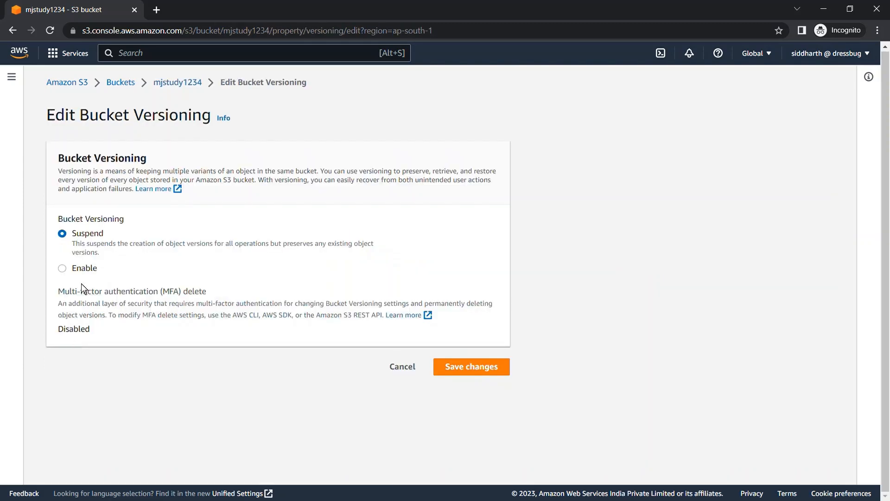
click(87, 272)
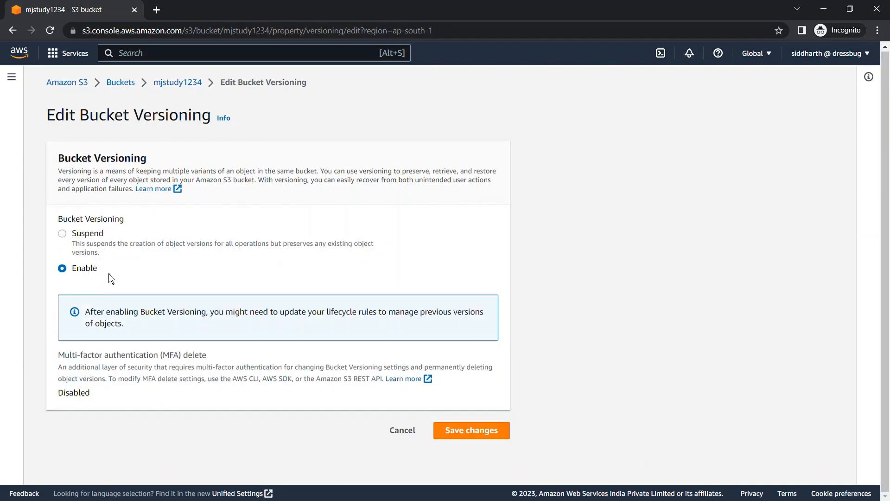
click(500, 438)
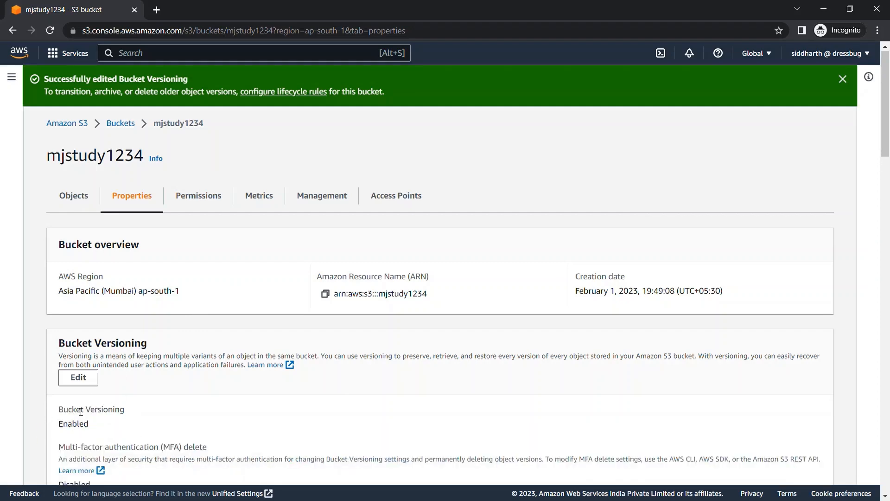
scroll(81, 411, down, 2)
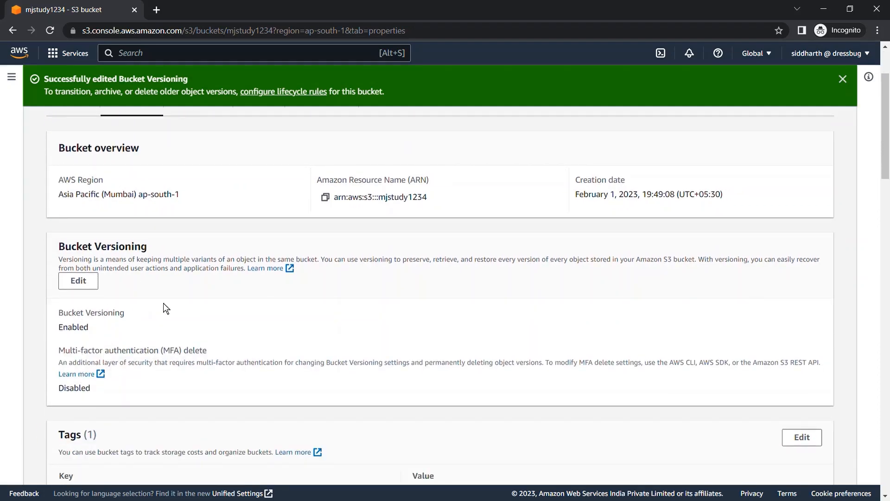
Show versions in the bucket's object list to check the uploaded image's version ID, and hide them again
scroll(163, 302, up, 2)
click(63, 204)
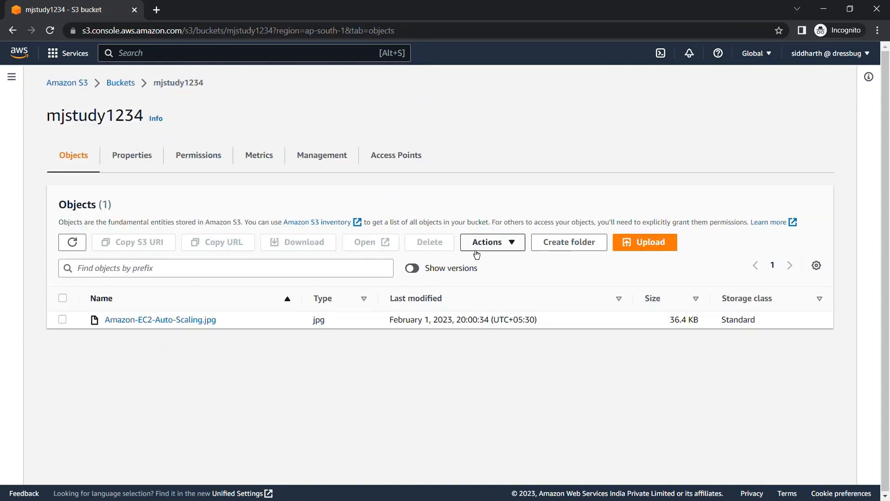
click(413, 271)
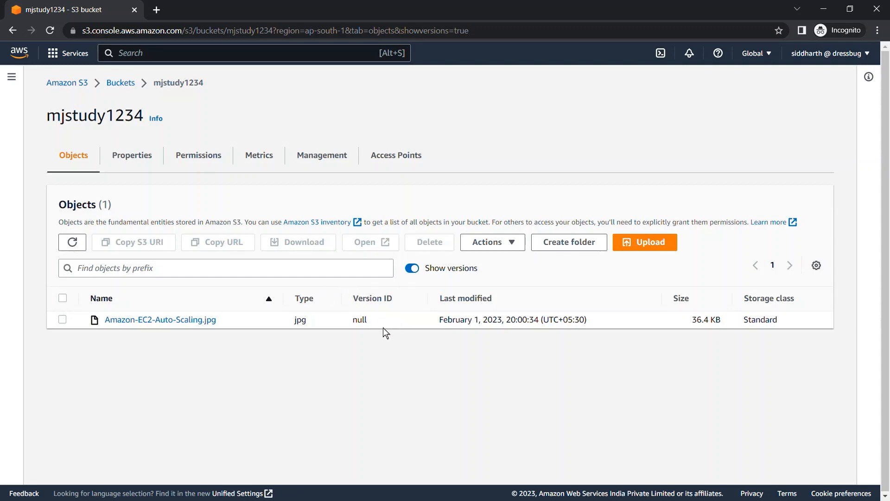
click(412, 268)
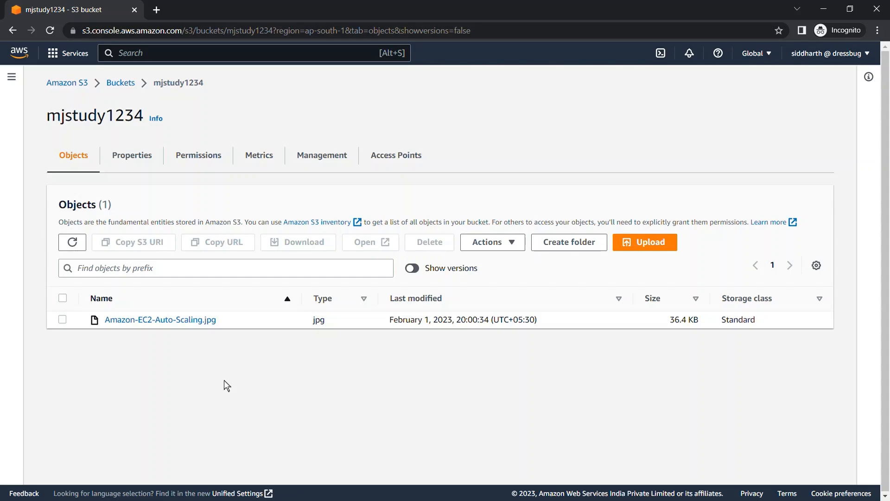
Delete Amazon-EC2-Auto-Scaling.jpg from the bucket, confirming with "delete", and close the deletion status page
click(68, 324)
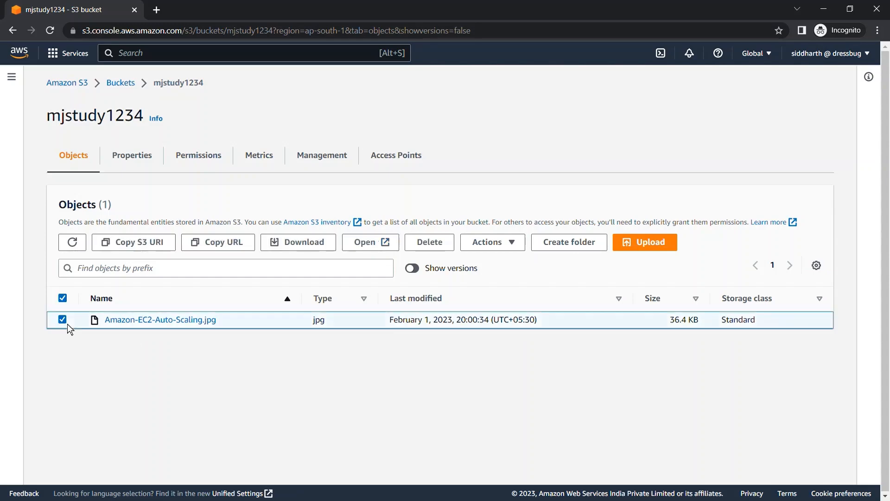
click(447, 243)
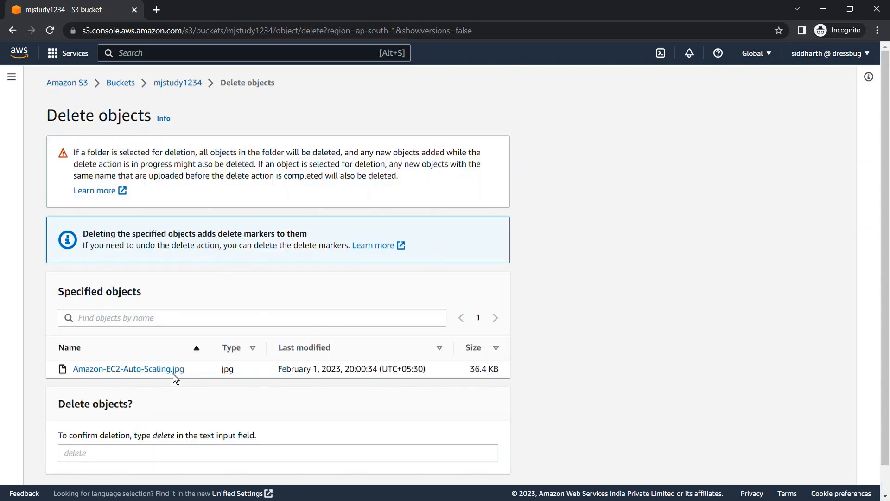
scroll(353, 360, down, 1)
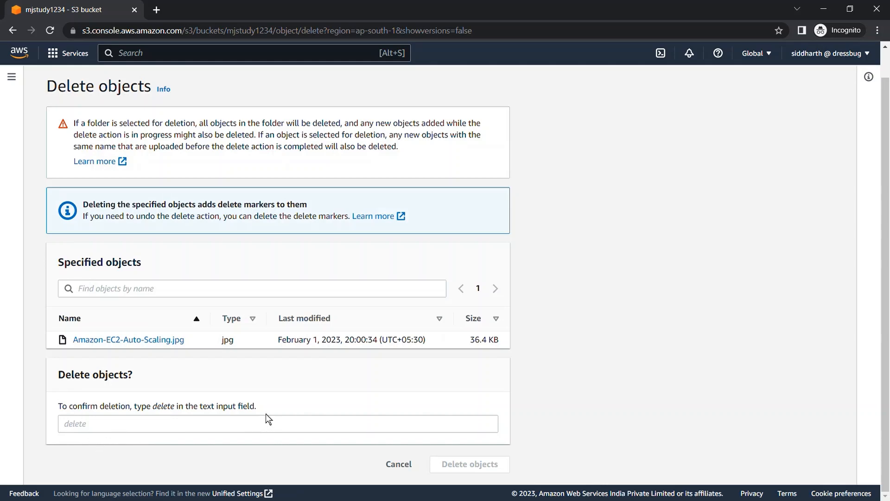
drag(263, 406, 99, 402)
click(84, 427)
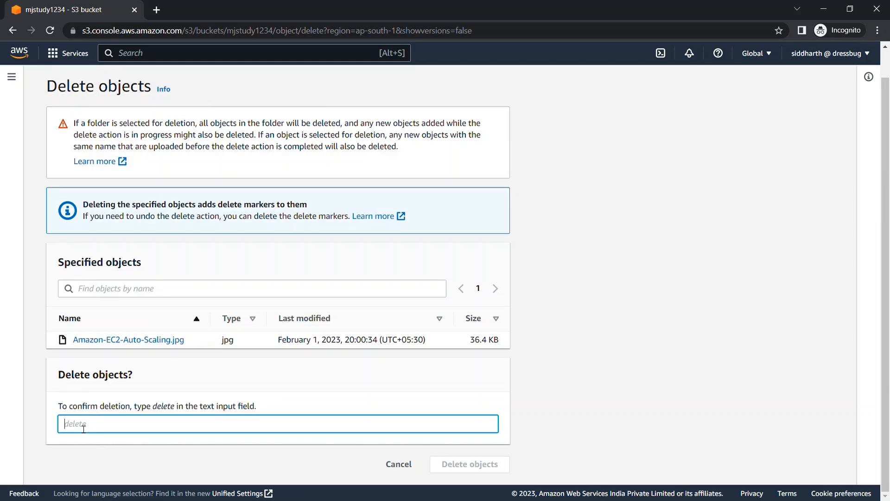
text(delete)
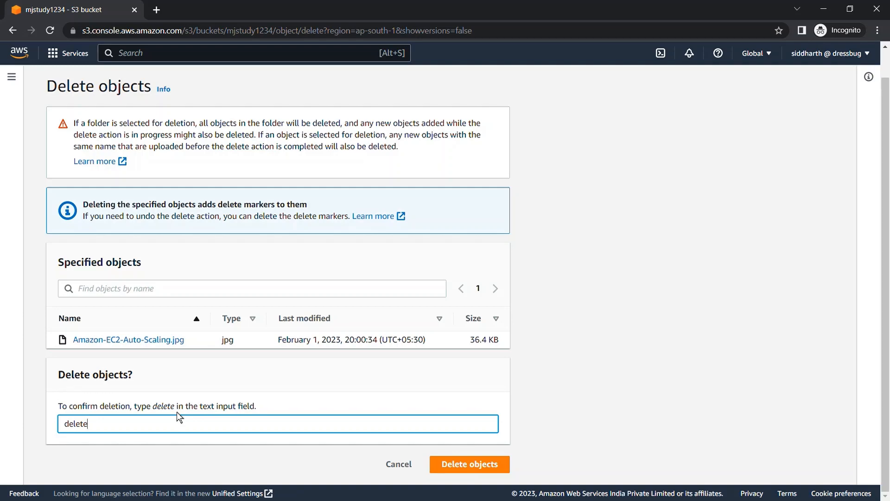
click(462, 464)
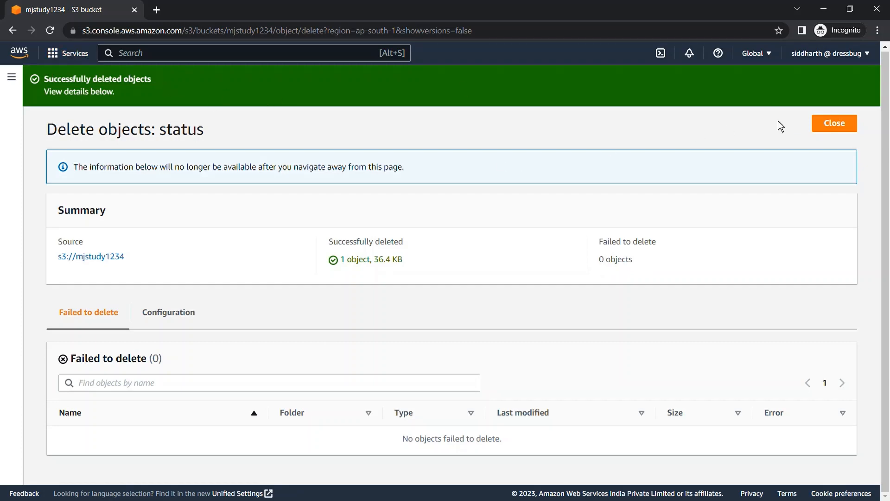
click(823, 129)
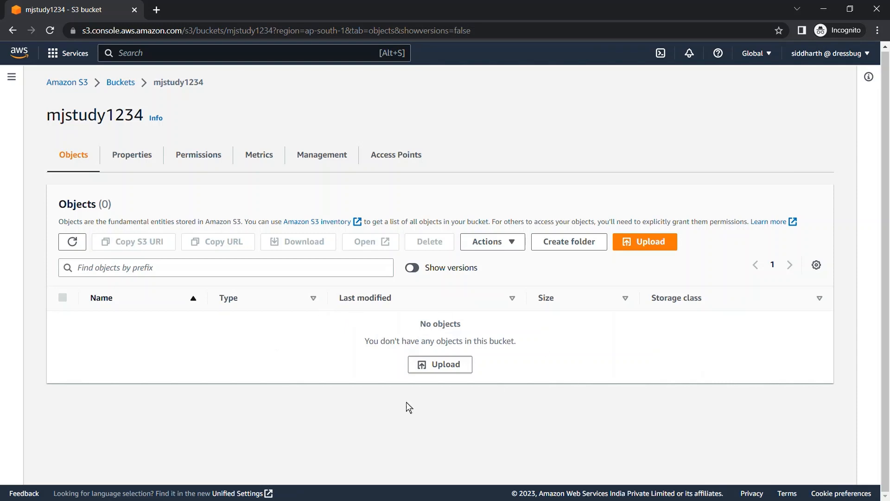
Show object versions and examine the type and version ID of the deleted image's entries
click(417, 270)
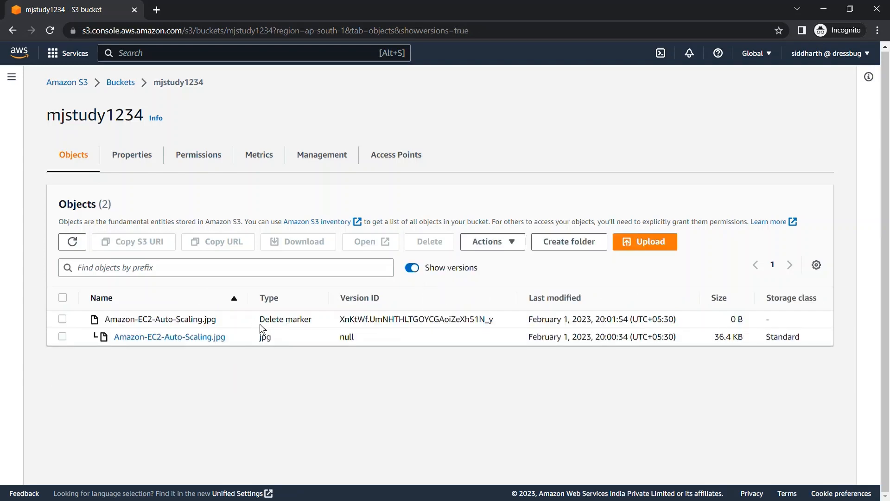
drag(259, 323, 305, 327)
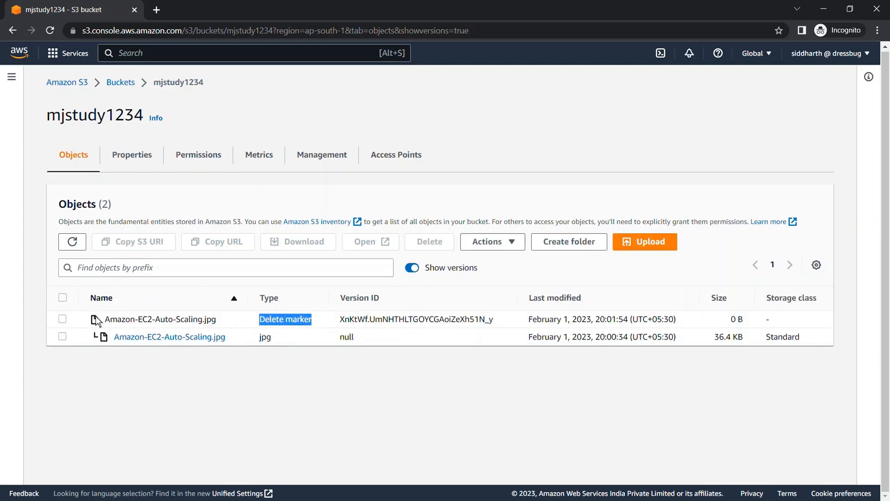
drag(101, 321, 290, 330)
click(380, 342)
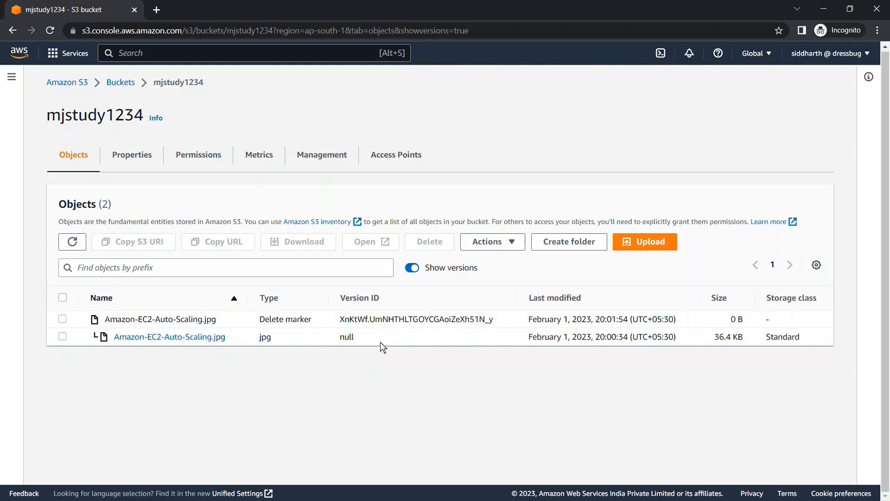
drag(343, 321, 429, 331)
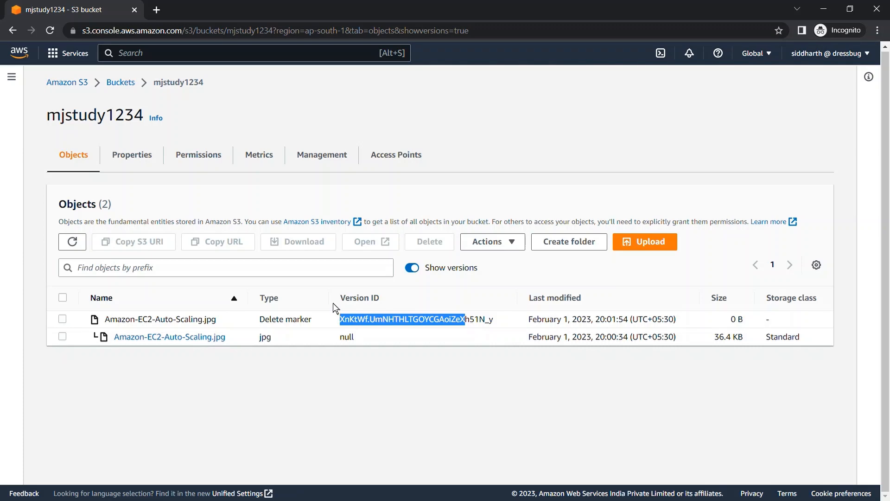
drag(335, 307, 389, 308)
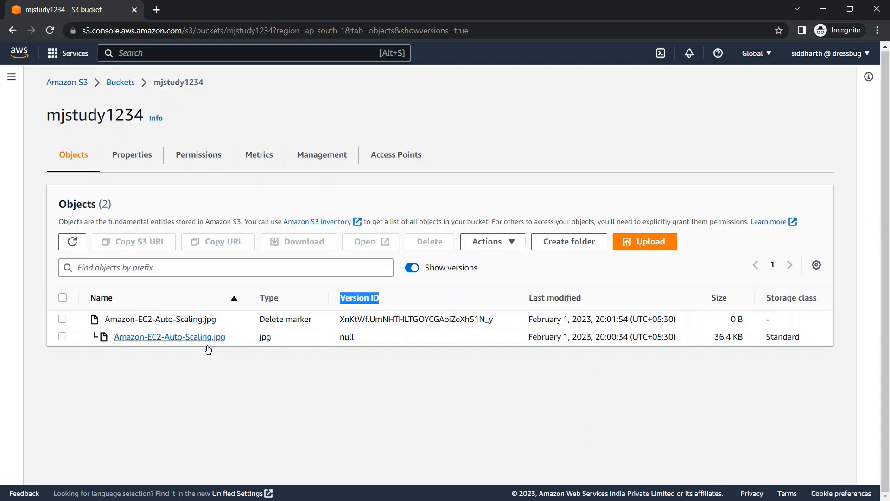
Remove the delete marker of Amazon-EC2-Auto-Scaling.jpg, confirming with "permanently delete", and close the deletion status page
click(62, 320)
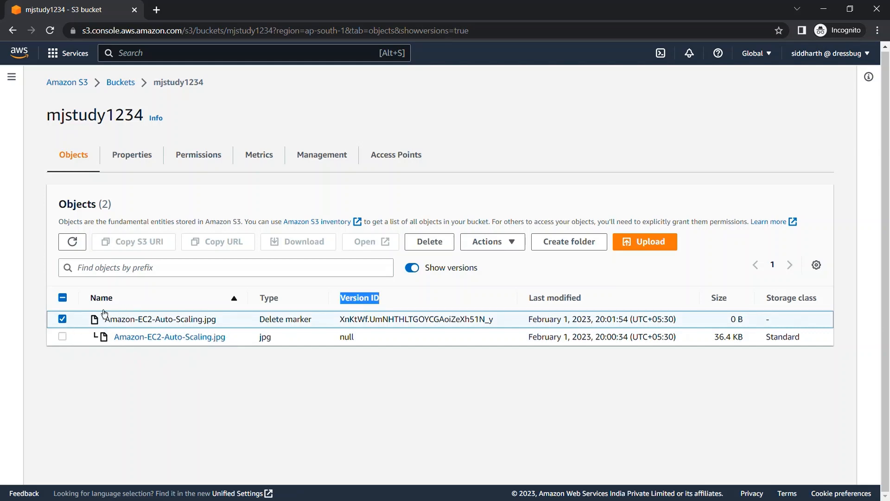
click(429, 241)
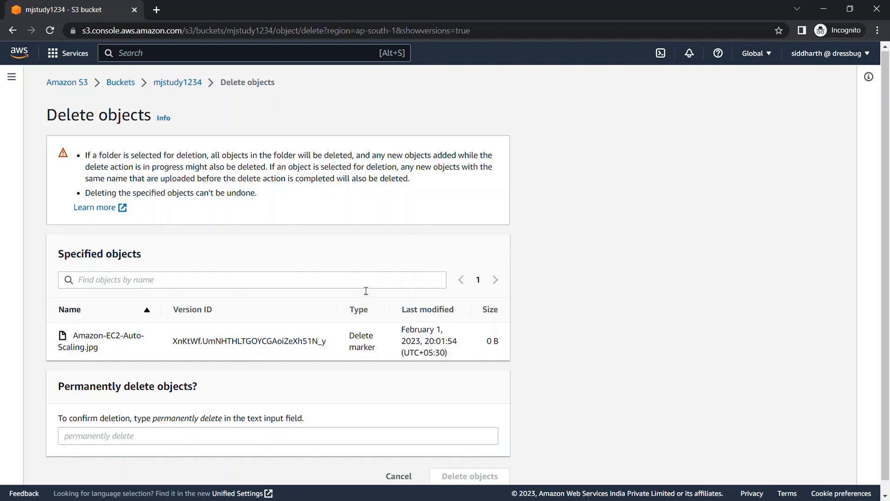
scroll(365, 289, down, 1)
click(88, 426)
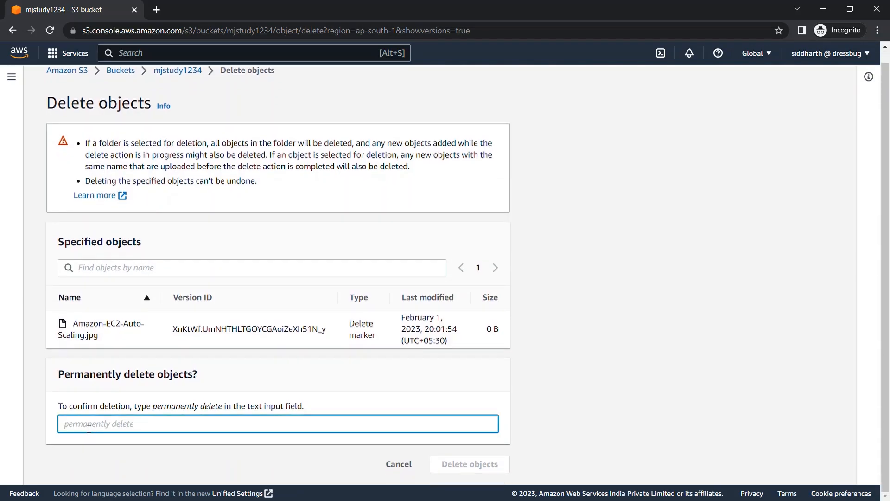
text(permanently delete)
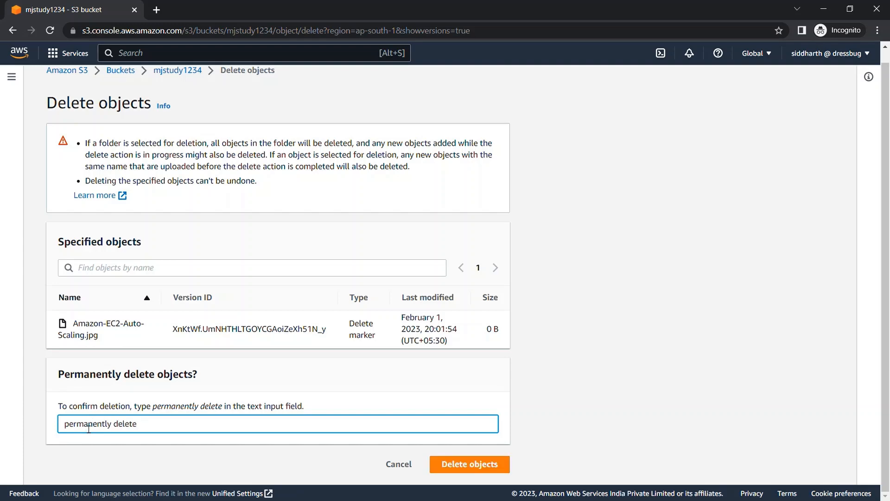
click(505, 471)
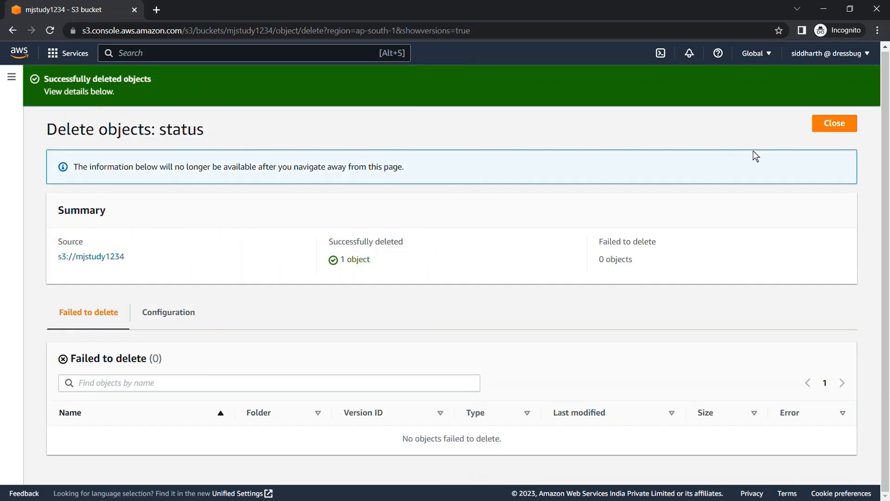
click(834, 123)
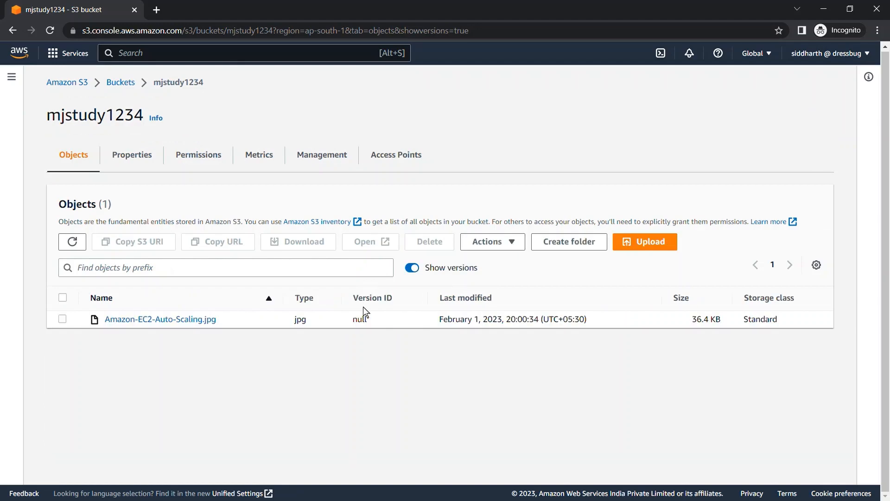
Hide the object versions and refresh the object list to check for the image
click(419, 270)
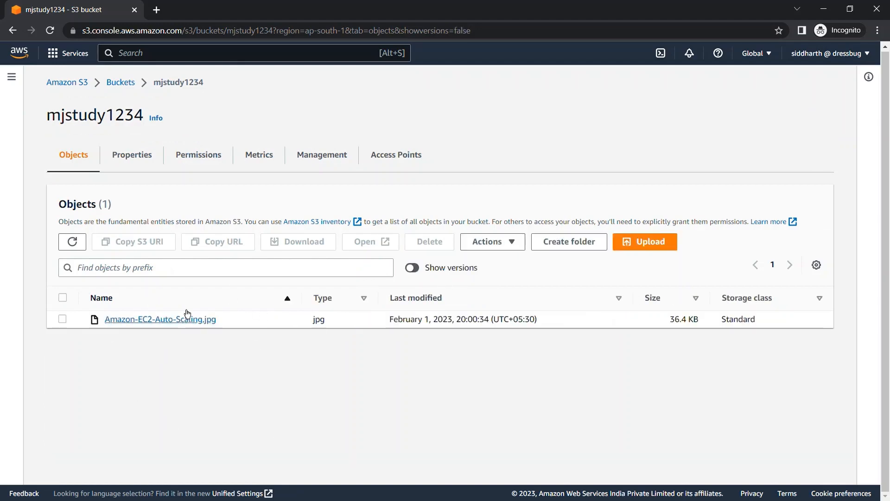
click(72, 241)
Upload Amazon-EC2-Auto-Scaling.jpg to the mjstudy1234 bucket again and close the upload status page
click(636, 246)
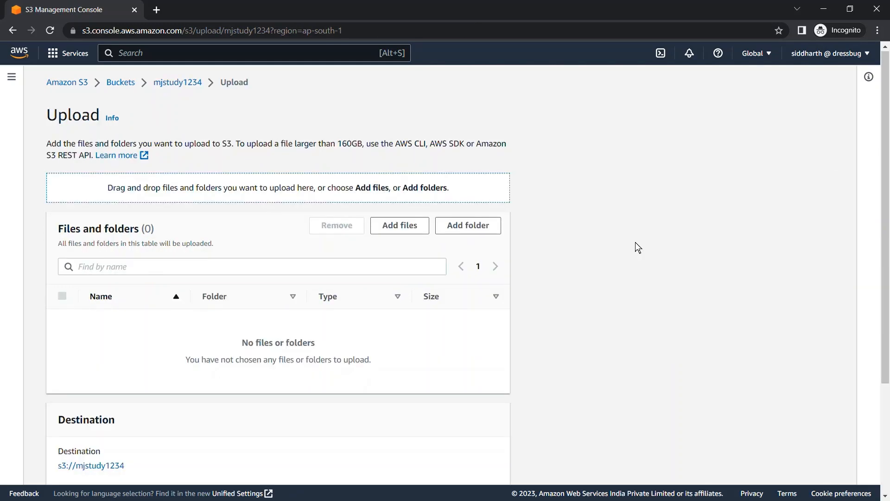
click(400, 226)
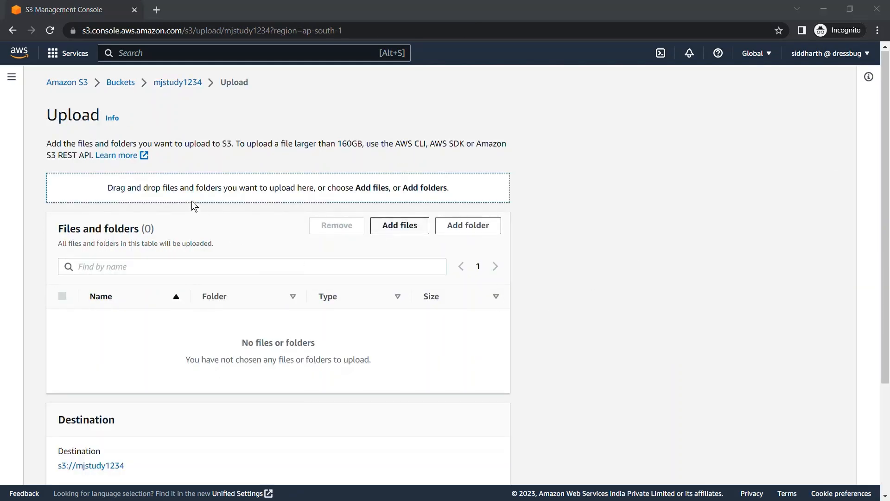
double_click(127, 199)
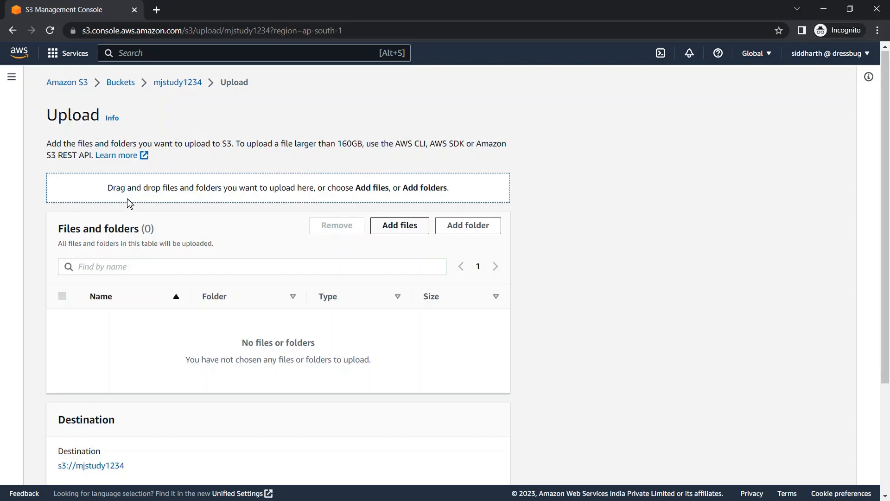
scroll(600, 333, down, 3)
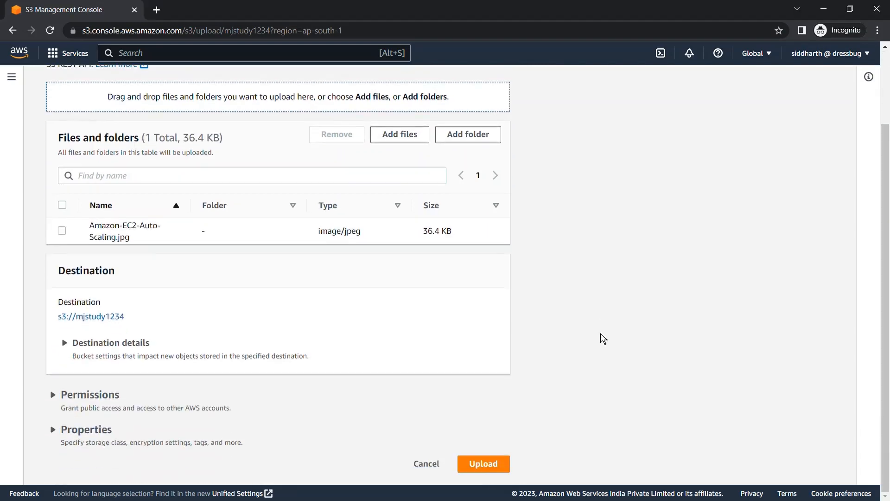
click(485, 464)
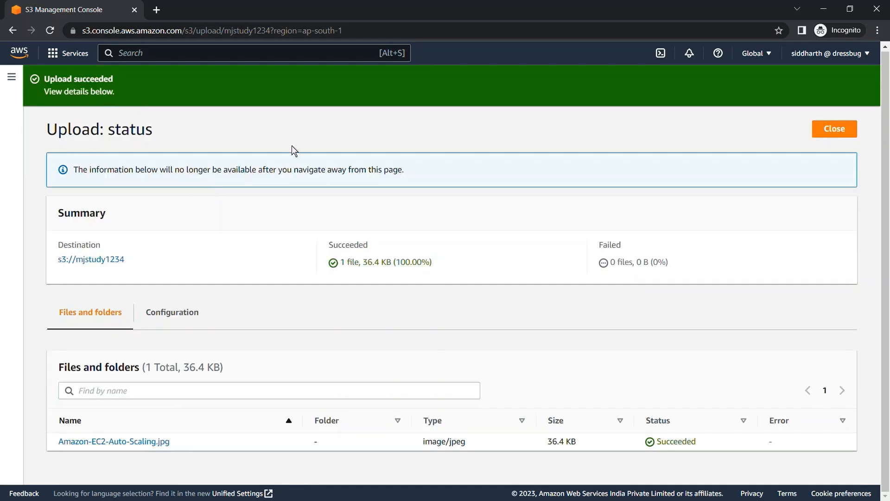
click(851, 131)
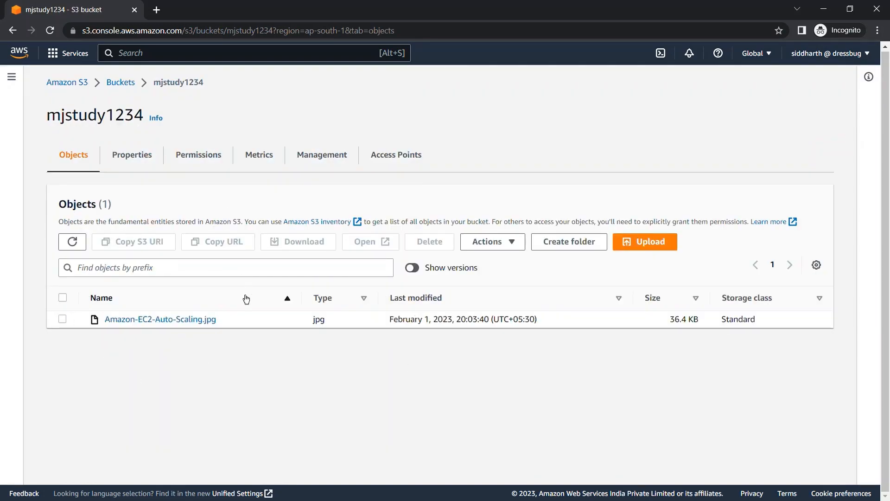
Check the image's last modified time, then show object versions and examine the version ID of its newest entry
double_click(460, 320)
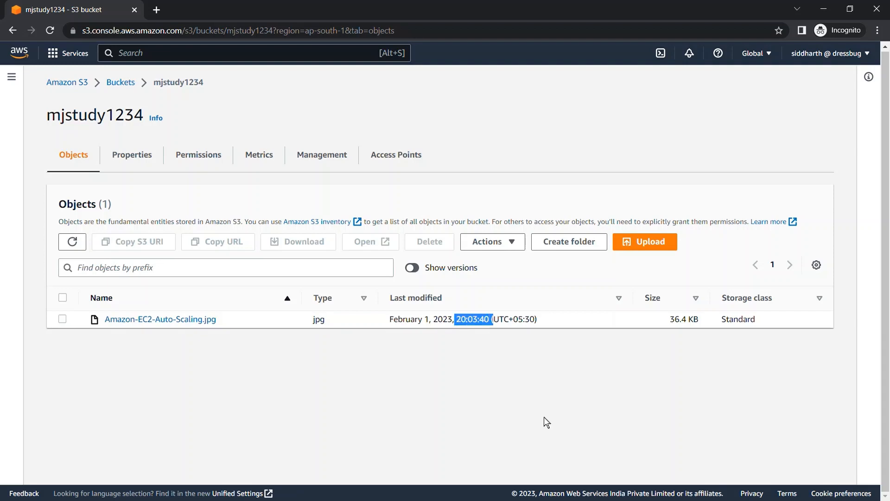
click(413, 269)
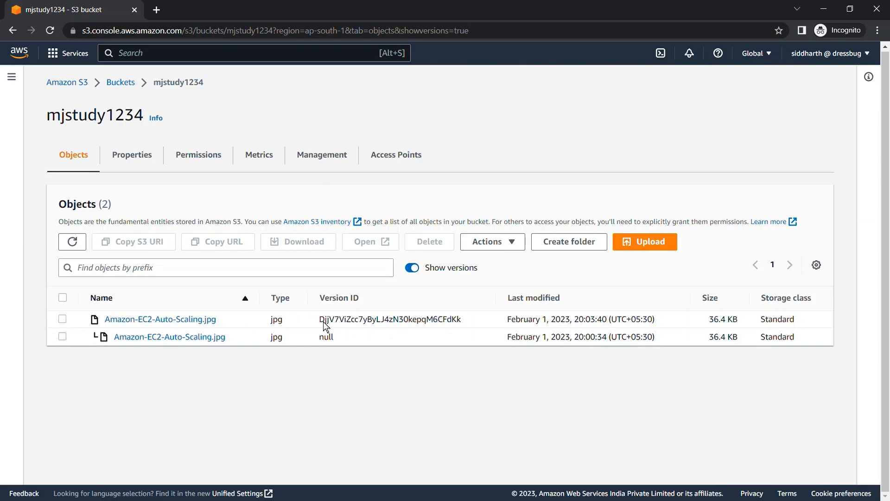
drag(320, 319, 374, 323)
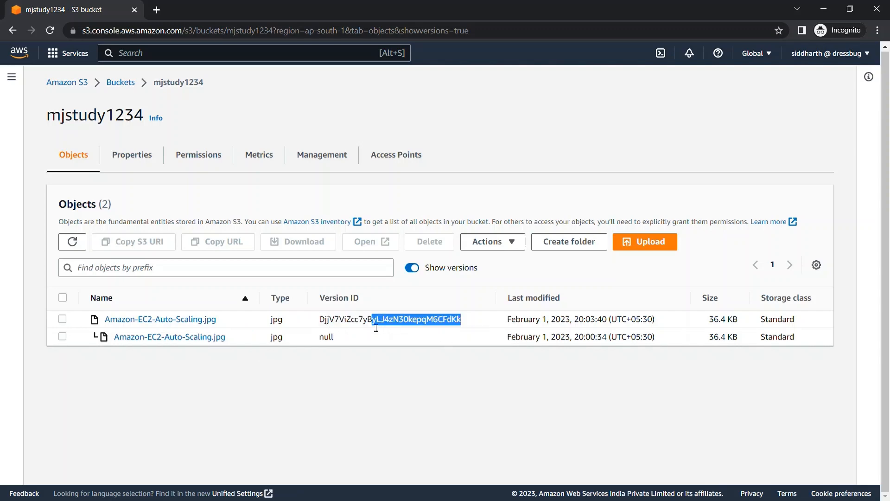
Open the older null version of Amazon-EC2-Auto-Scaling.jpg, review its properties, and return to the mjstudy1234 bucket
click(167, 343)
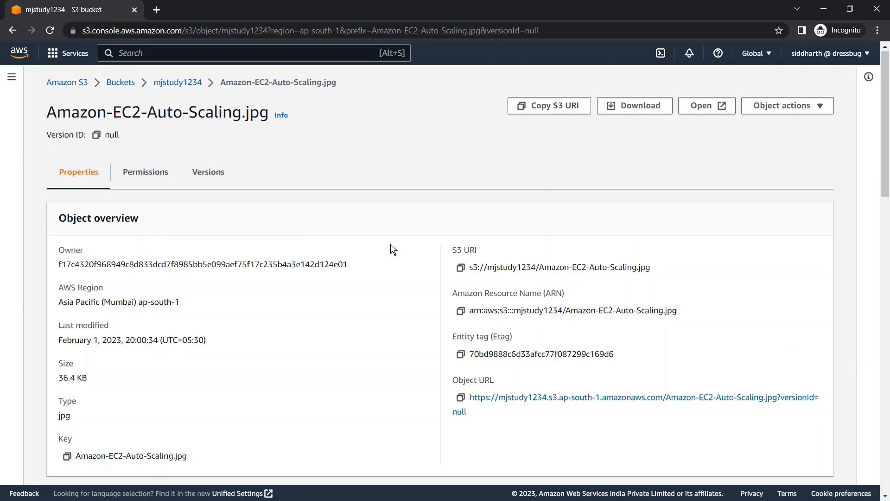
scroll(367, 354, down, 5)
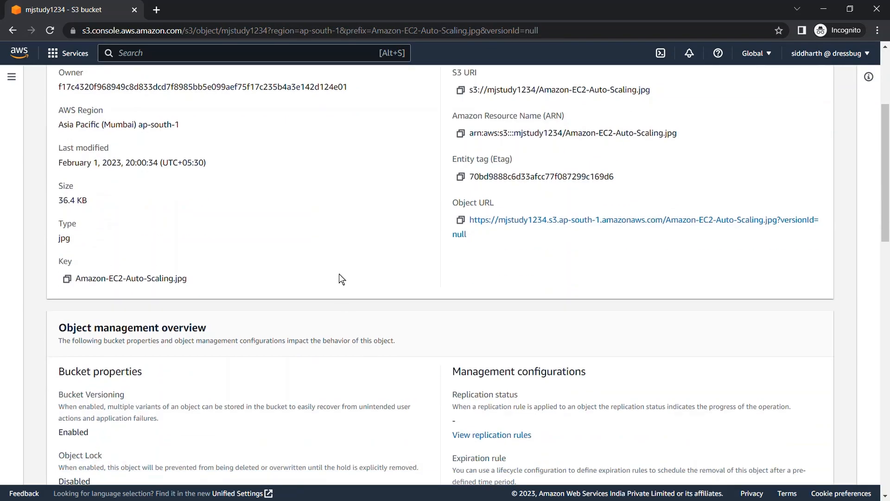
scroll(340, 278, up, 5)
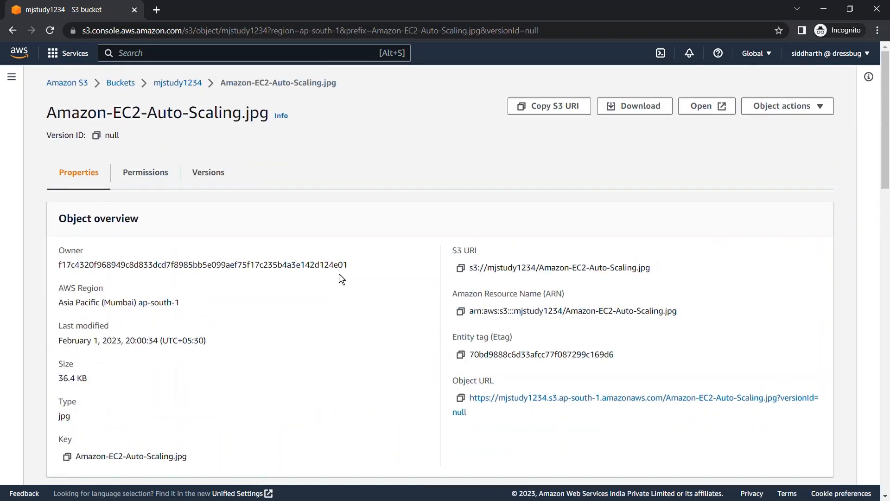
click(178, 83)
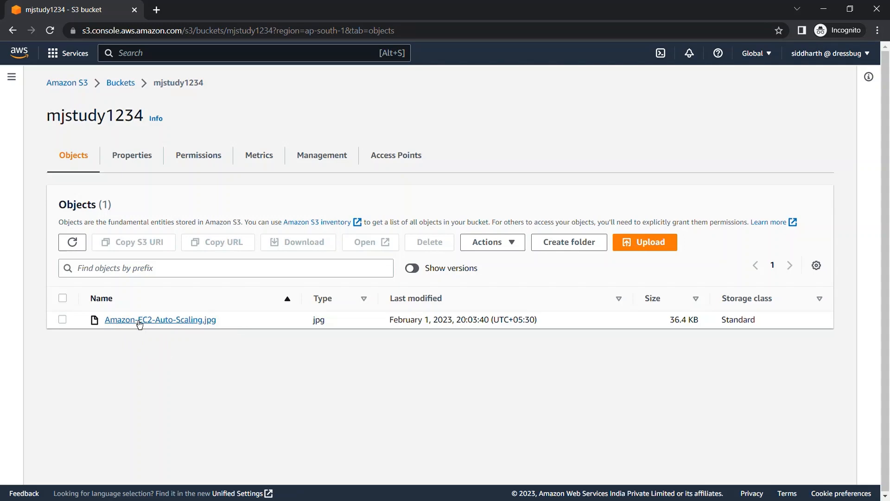
Show object versions, delete the newest version of Amazon-EC2-Auto-Scaling.jpg, confirming with "permanently delete", and close the deletion status page
click(419, 272)
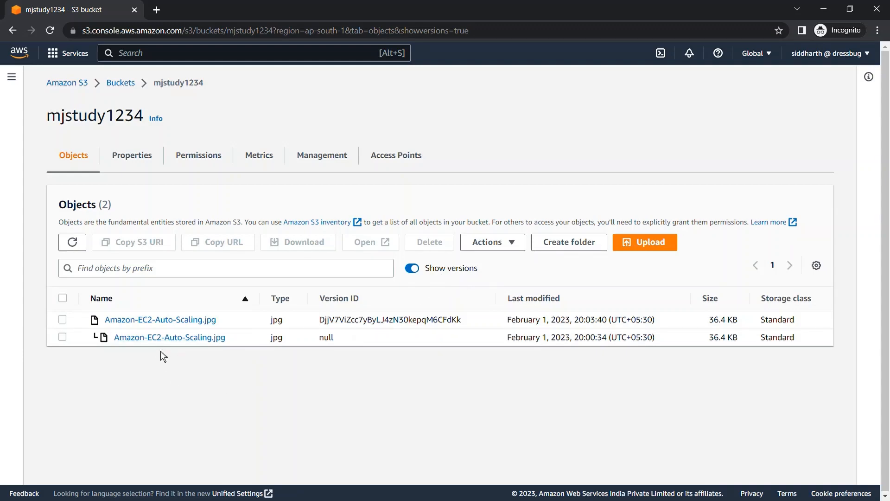
click(62, 319)
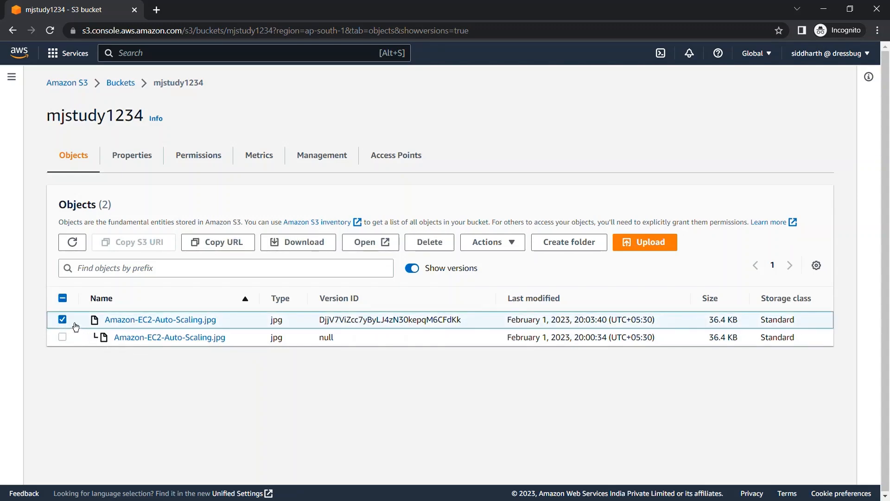
click(431, 244)
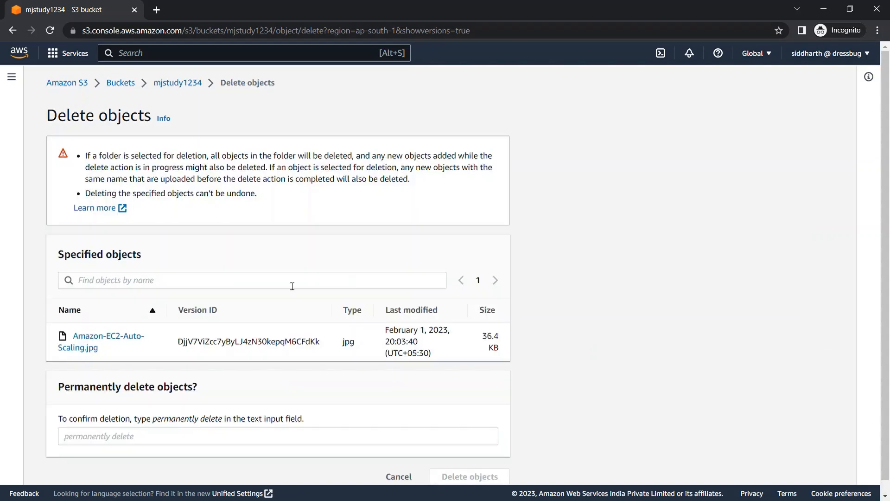
scroll(284, 325, down, 1)
click(144, 429)
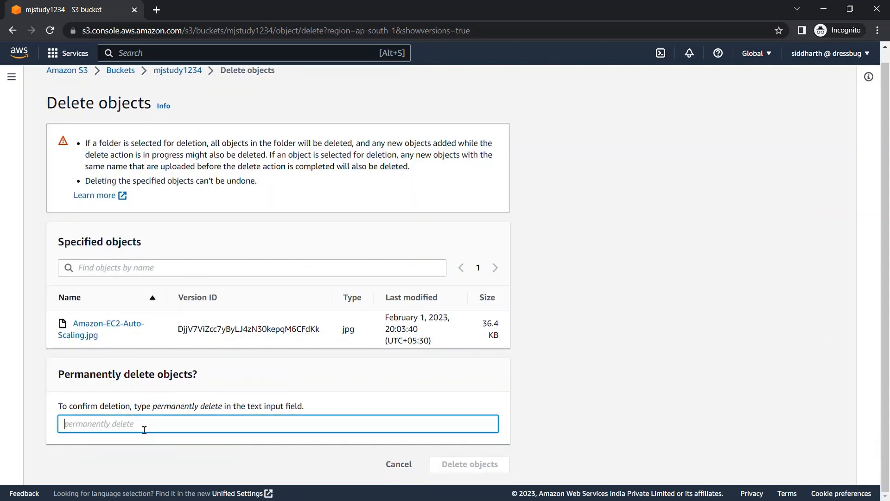
text(permanently delete)
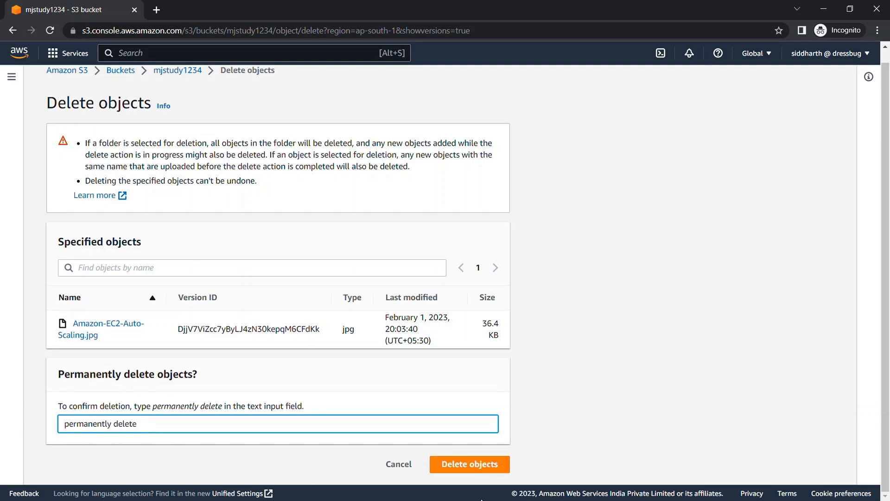
click(487, 470)
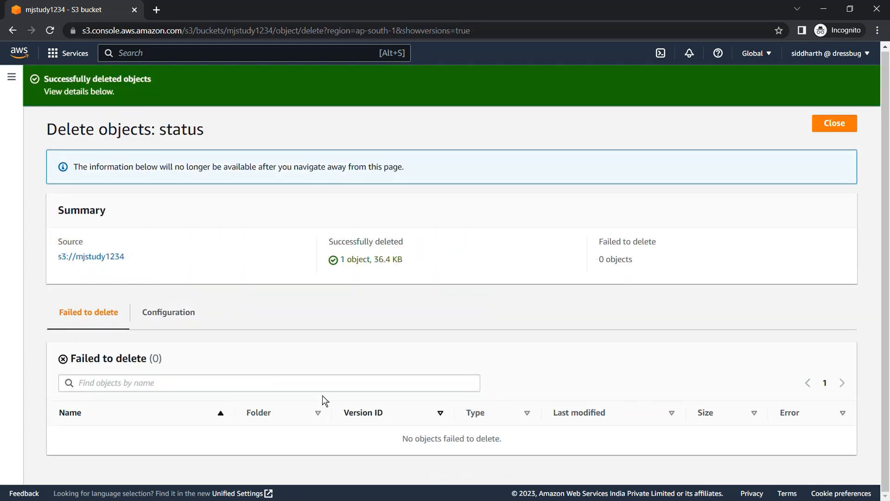
click(828, 124)
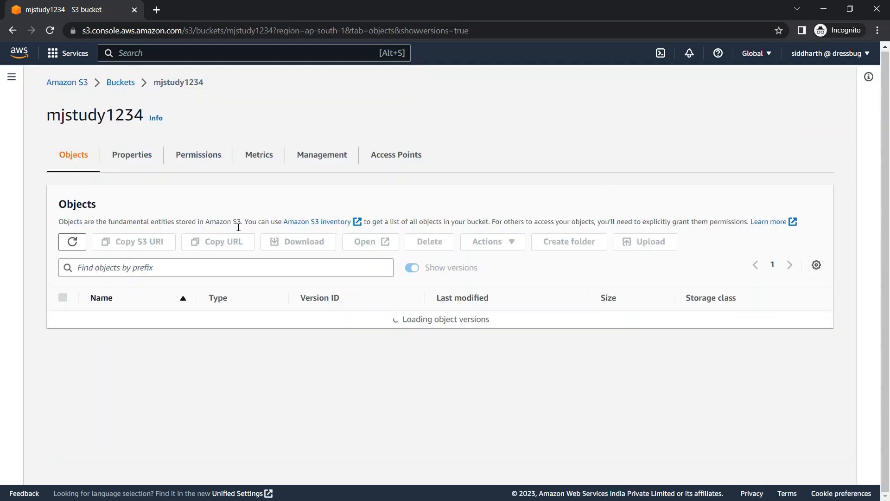
Check the remaining image's last modified time and version ID with object versions hidden and shown, leaving versions hidden
click(411, 267)
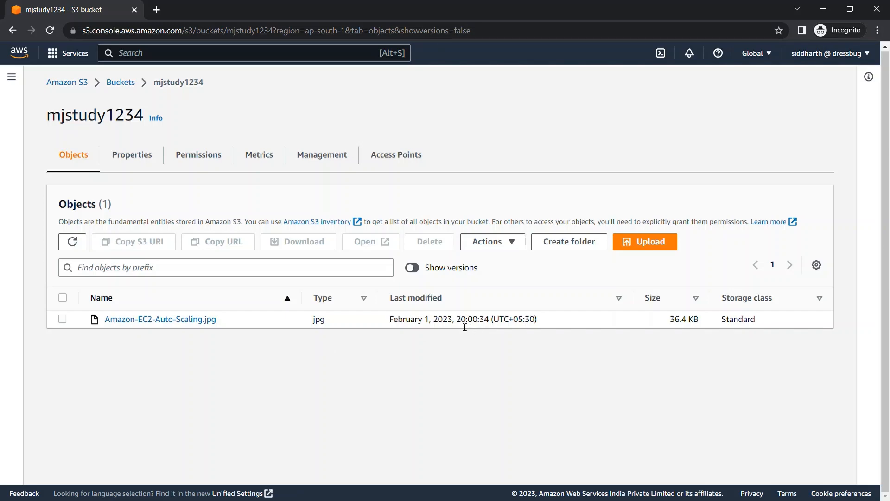
click(419, 272)
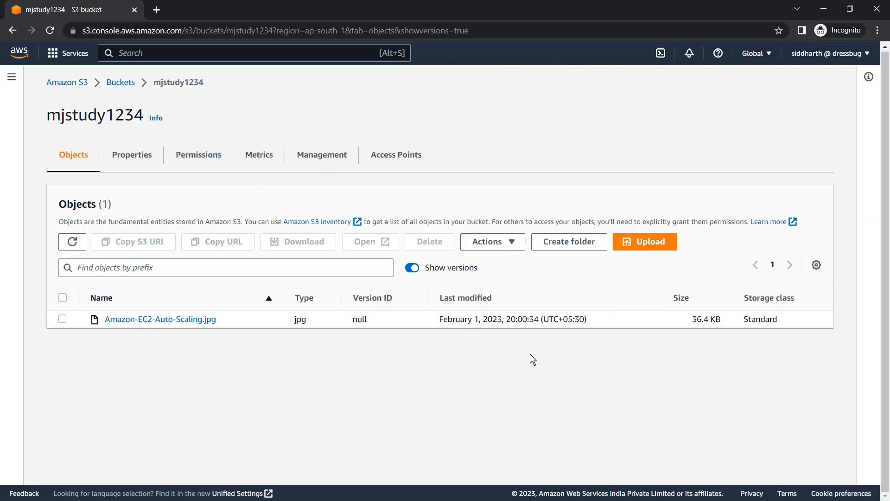
click(414, 272)
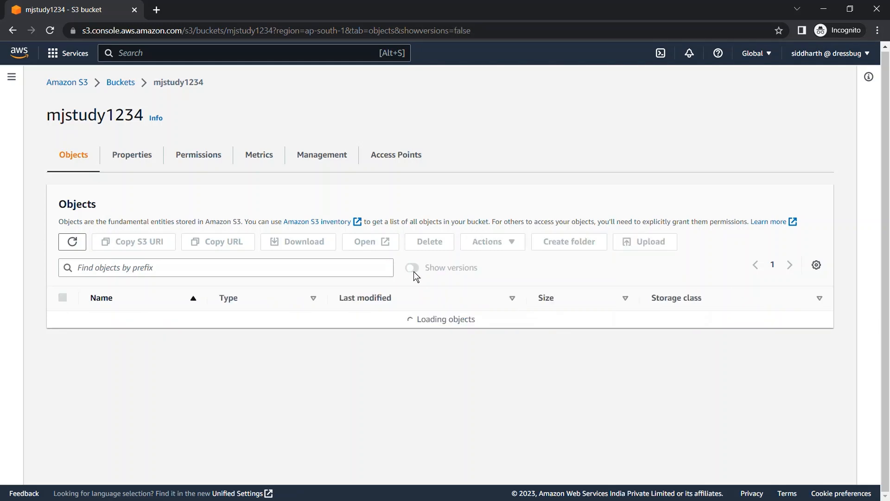
Suspend Bucket Versioning for mjstudy1234, acknowledging the outcomes and saving the changes, and return to the bucket's object list
click(123, 156)
click(97, 344)
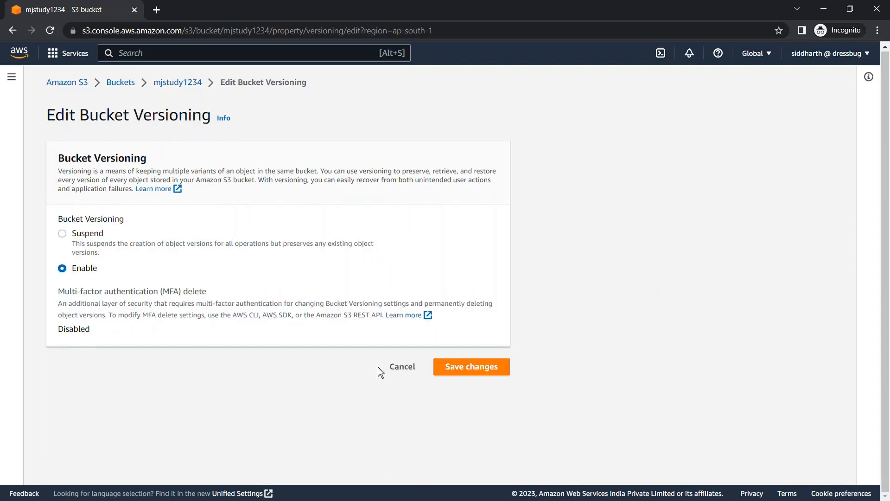
click(99, 242)
drag(235, 350, 200, 364)
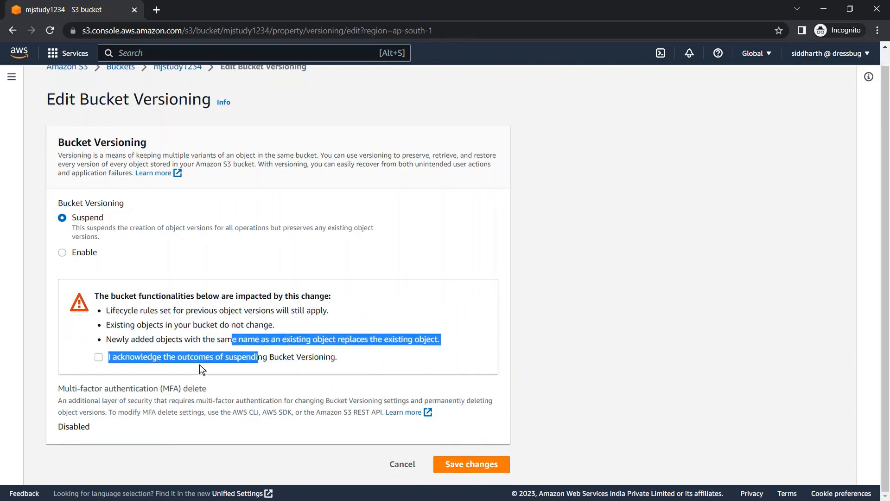
click(188, 360)
click(479, 466)
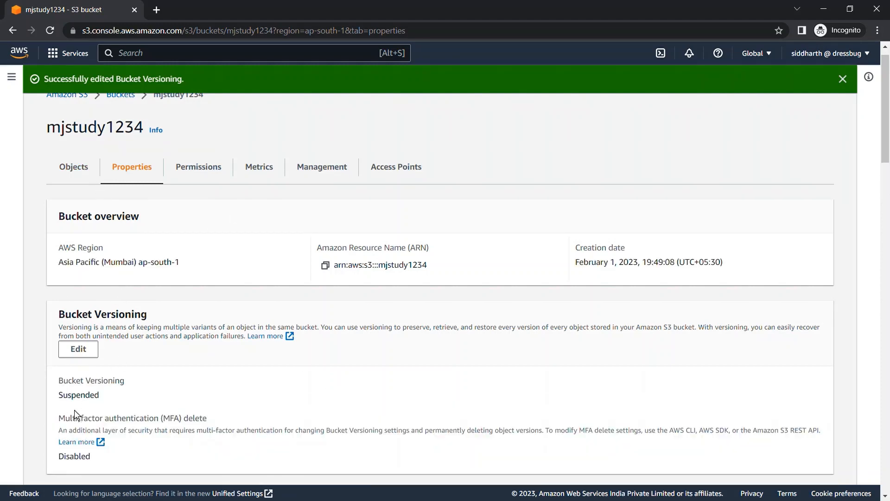
click(76, 167)
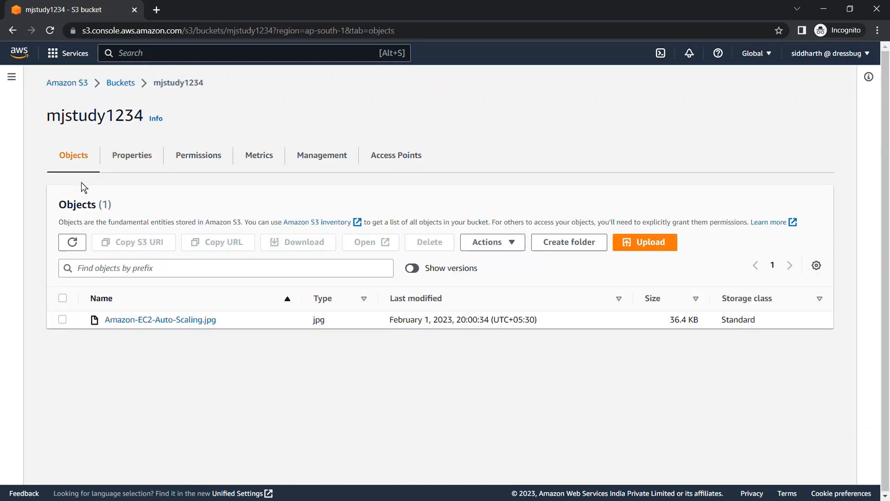
click(67, 322)
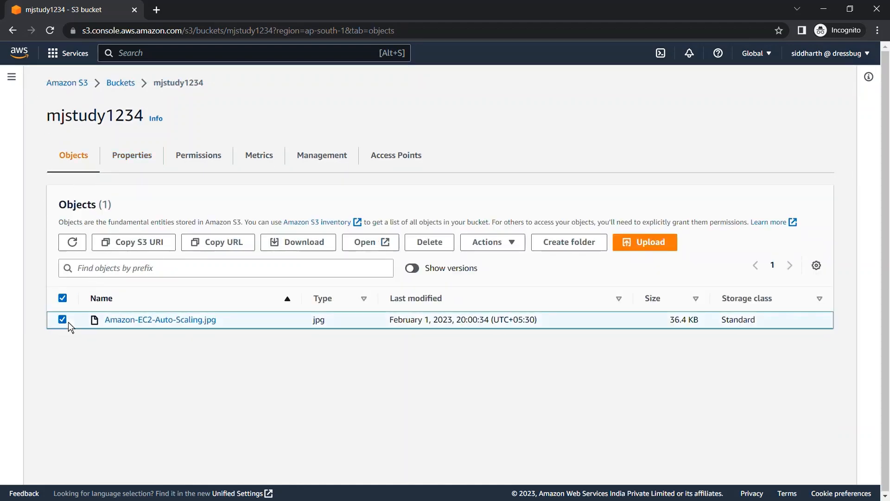
click(417, 246)
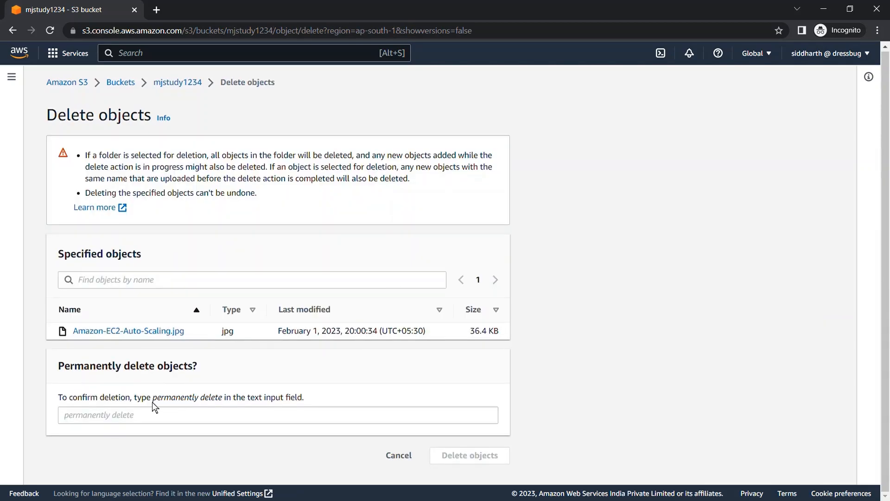
drag(64, 398, 320, 403)
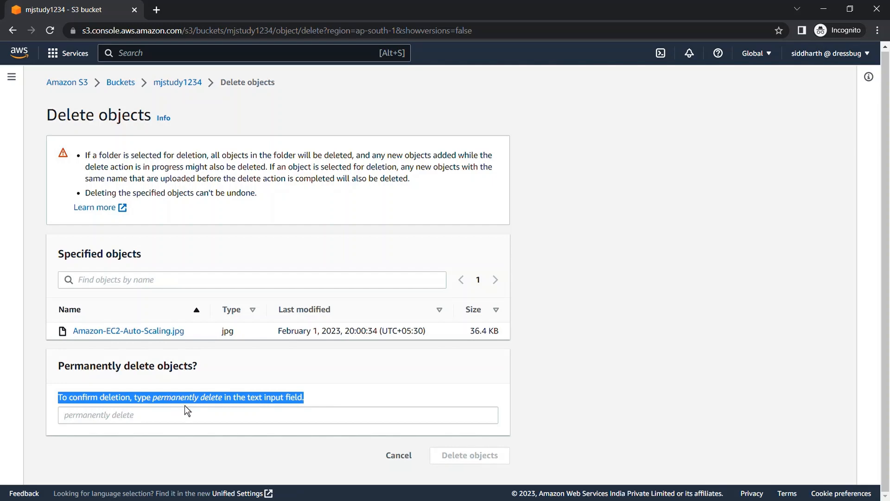
click(216, 414)
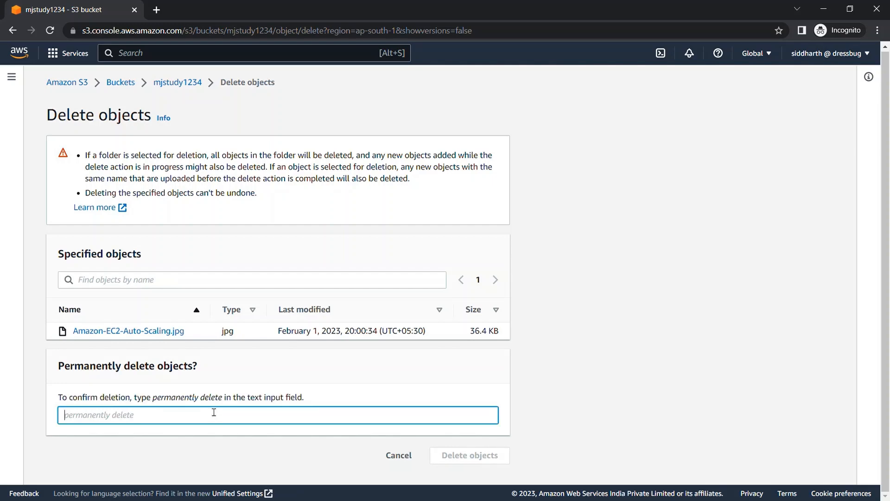
click(420, 463)
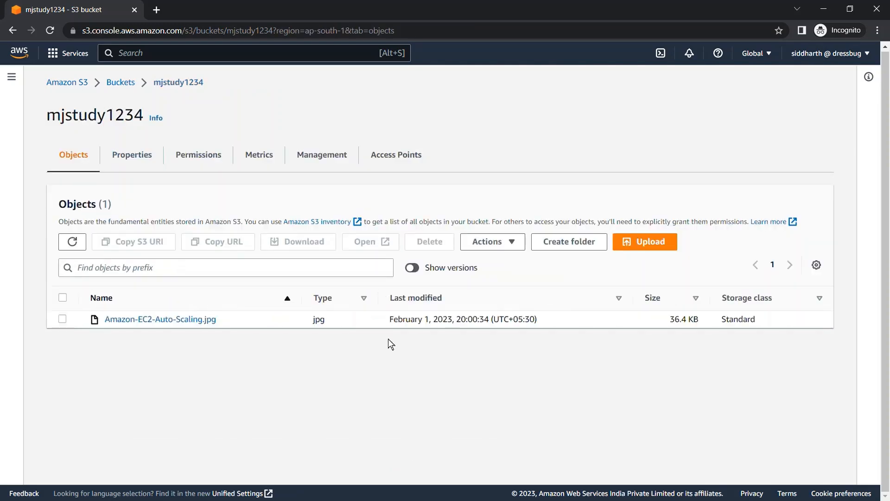
With versioning suspended, upload Amazon-EC2-Auto-Scaling.jpg over the existing object and close the upload status page
click(648, 246)
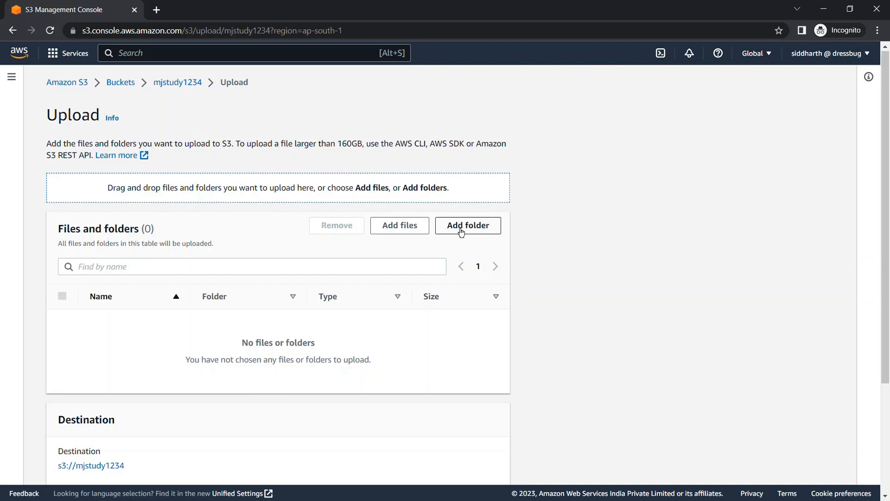
click(414, 232)
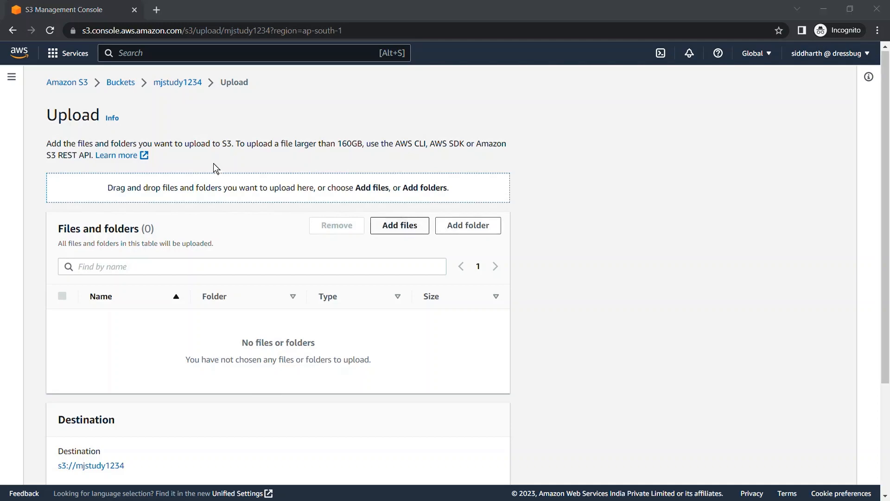
double_click(117, 95)
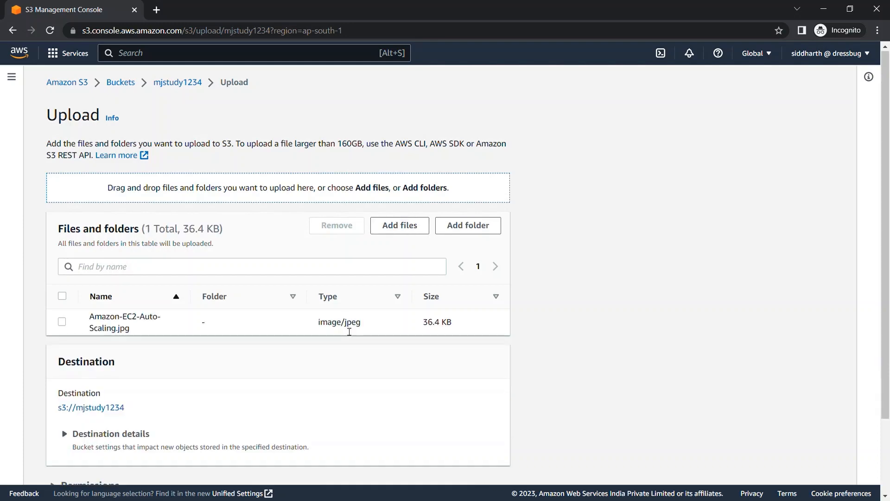
scroll(402, 341, down, 2)
click(504, 470)
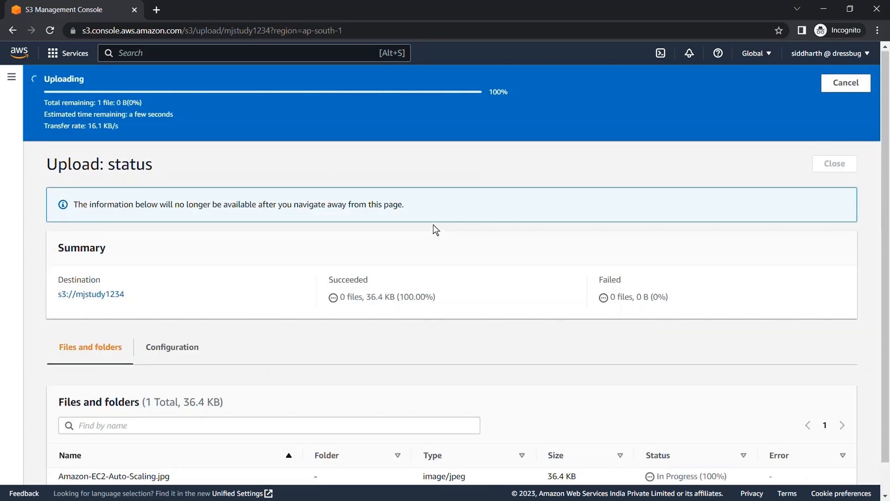
click(832, 132)
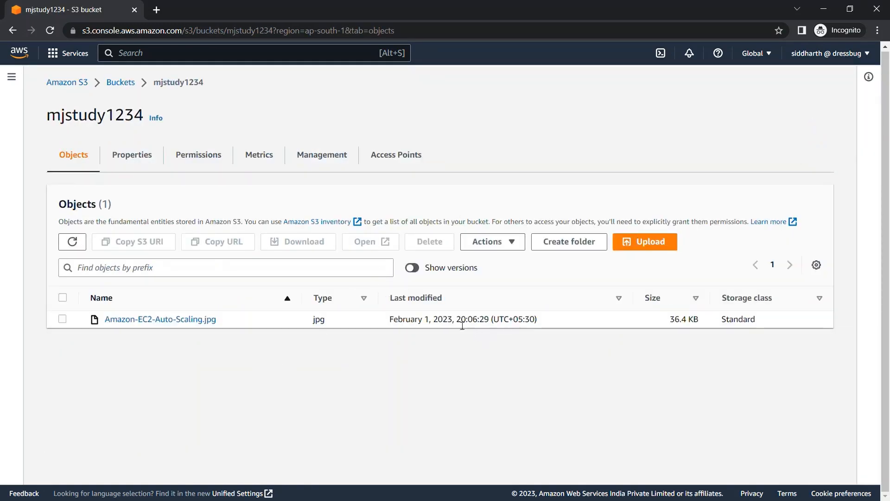
Check the replaced image's last modified time and version ID with object versions shown, and return to the bucket list
drag(456, 320, 500, 322)
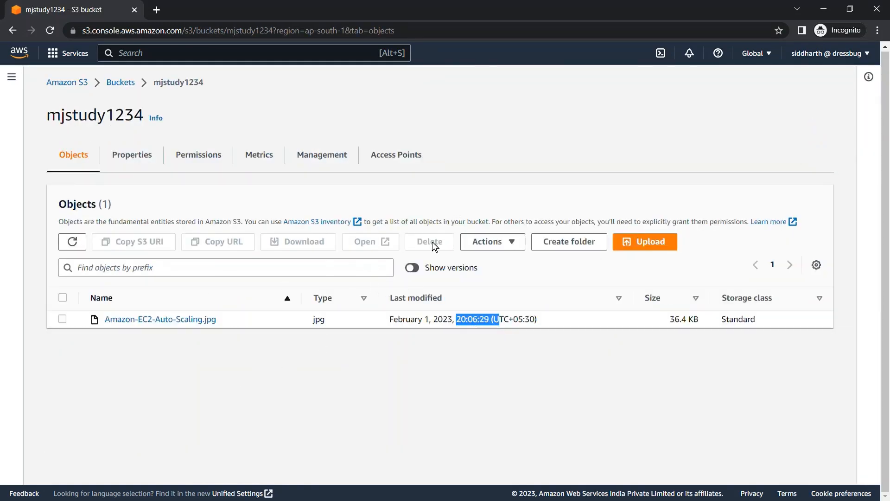
click(419, 268)
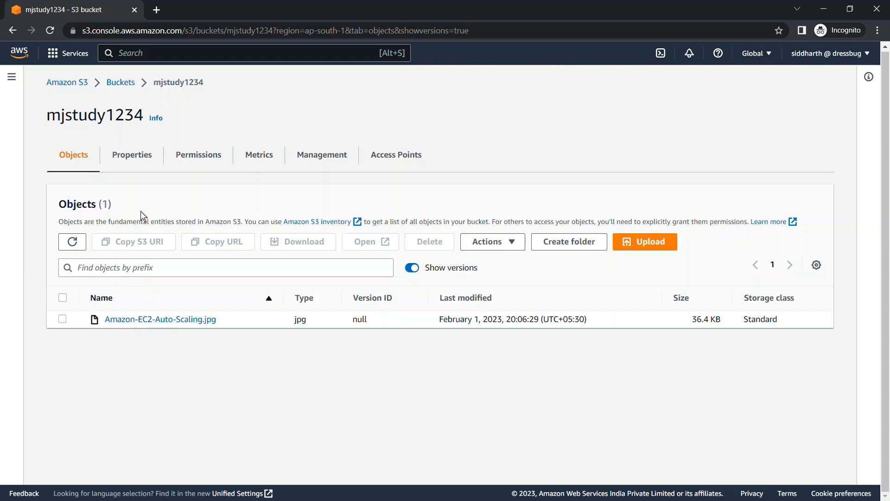
click(121, 84)
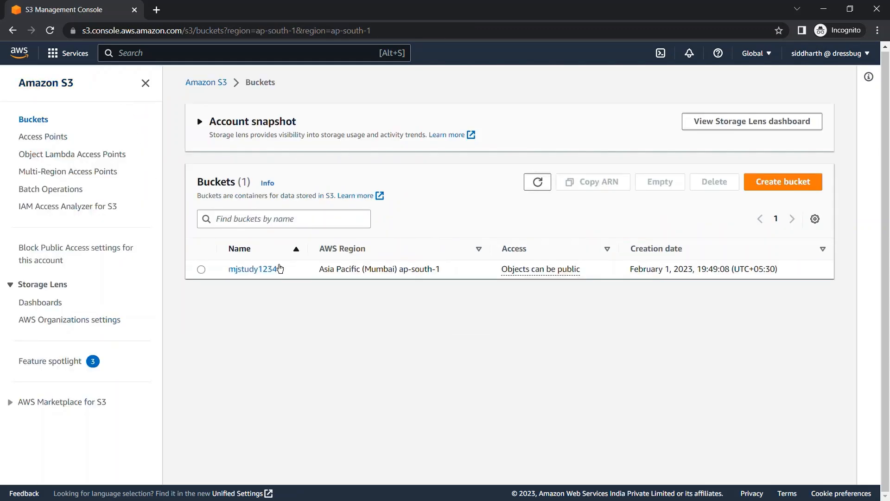